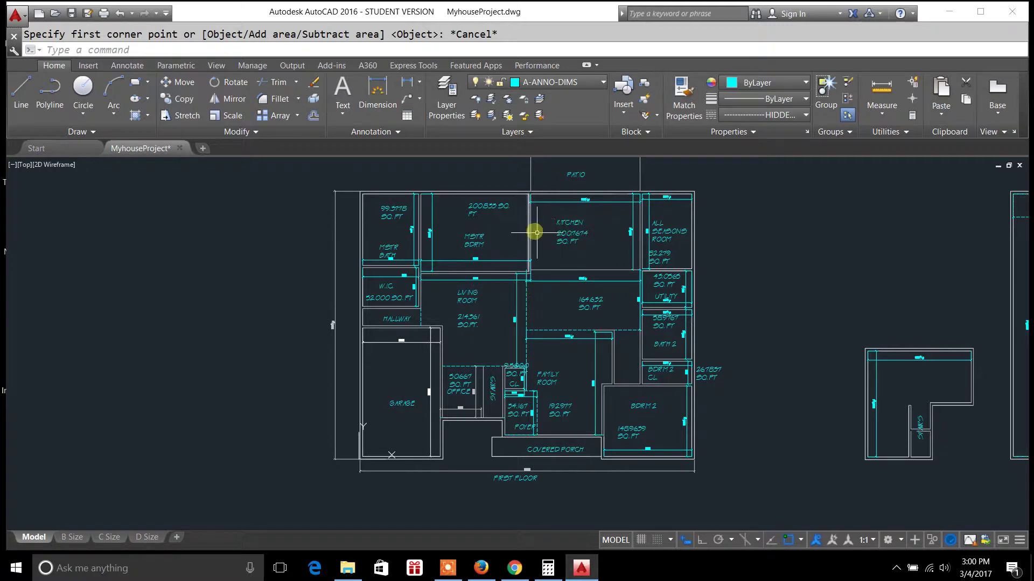
Step: Zoom in on the upper-left master bedroom, master bath and kitchen of the floor plan
scroll(530, 221, "up", 2)
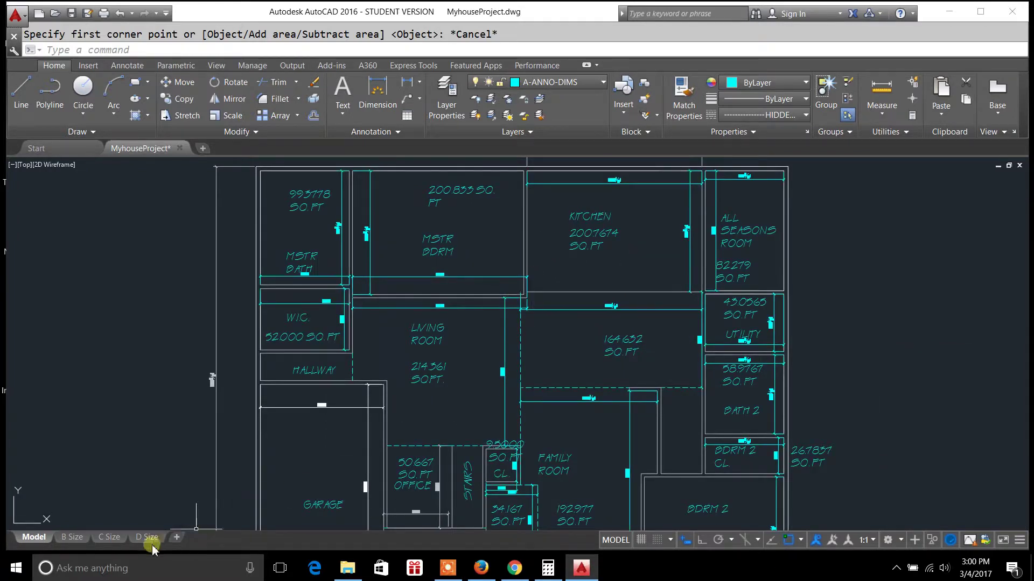
Step: Show the C Size layout zoomed to extents, briefly checking Model space before returning
left_click(110, 537)
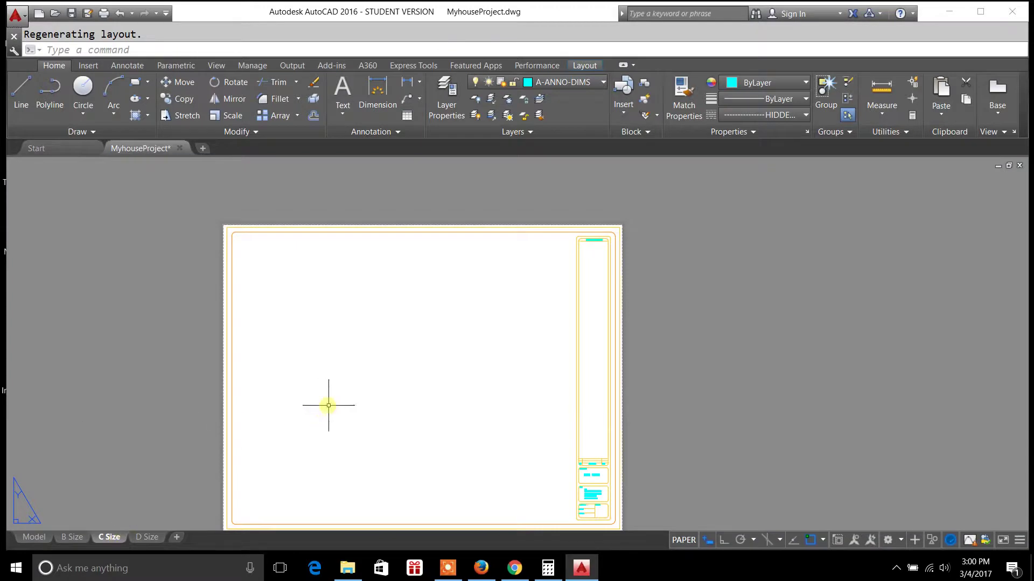
middle_click_drag(330, 404, 395, 363)
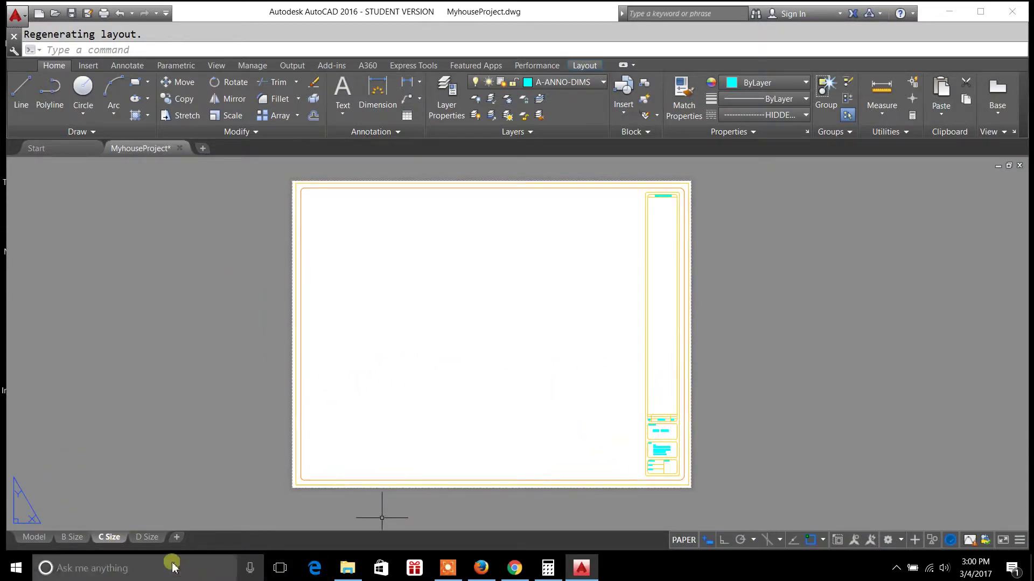
mouse_move(114, 541)
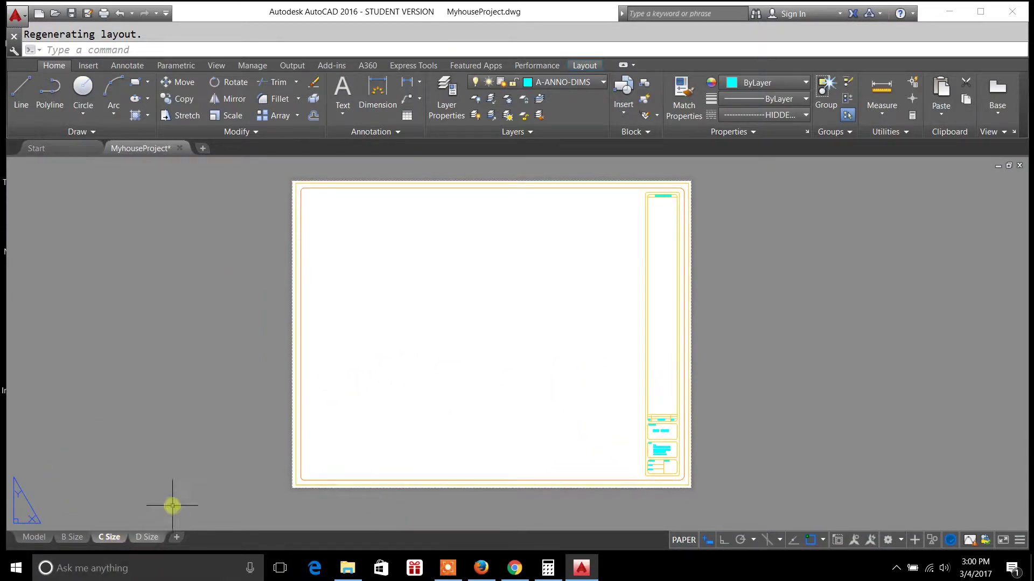
middle_click_drag(723, 369, 721, 369)
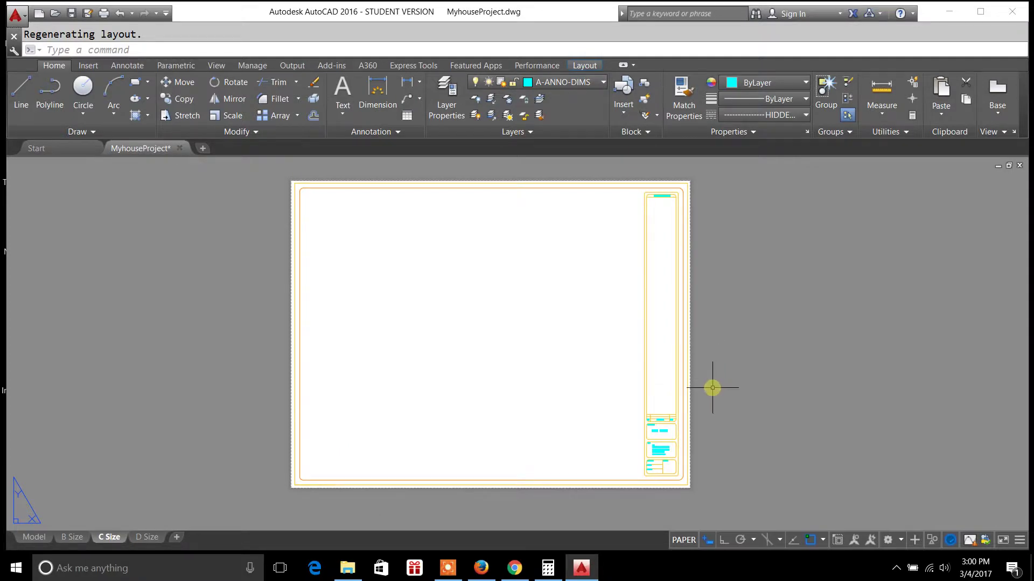
middle_click(711, 378)
middle_click(711, 378)
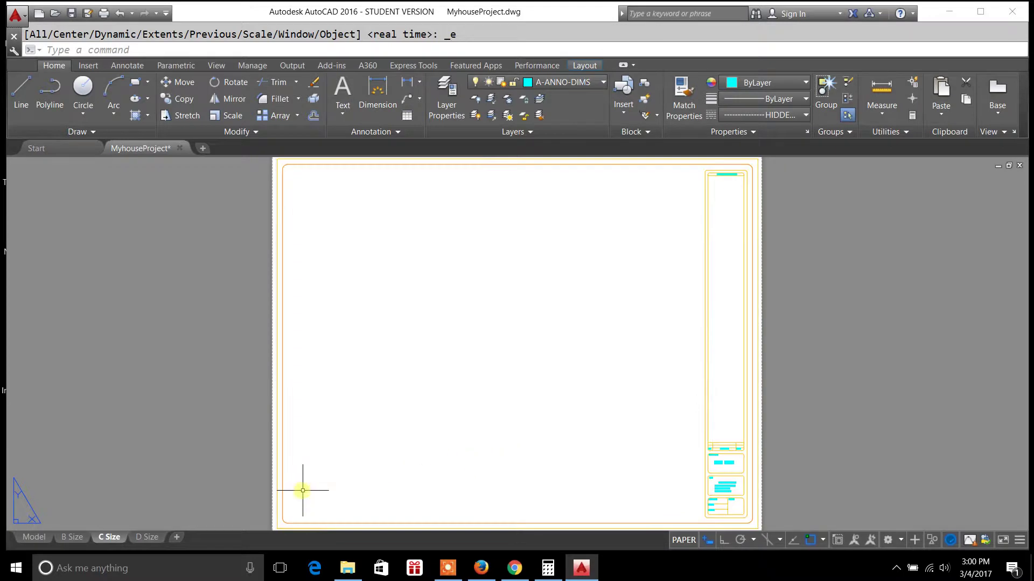
left_click(44, 540)
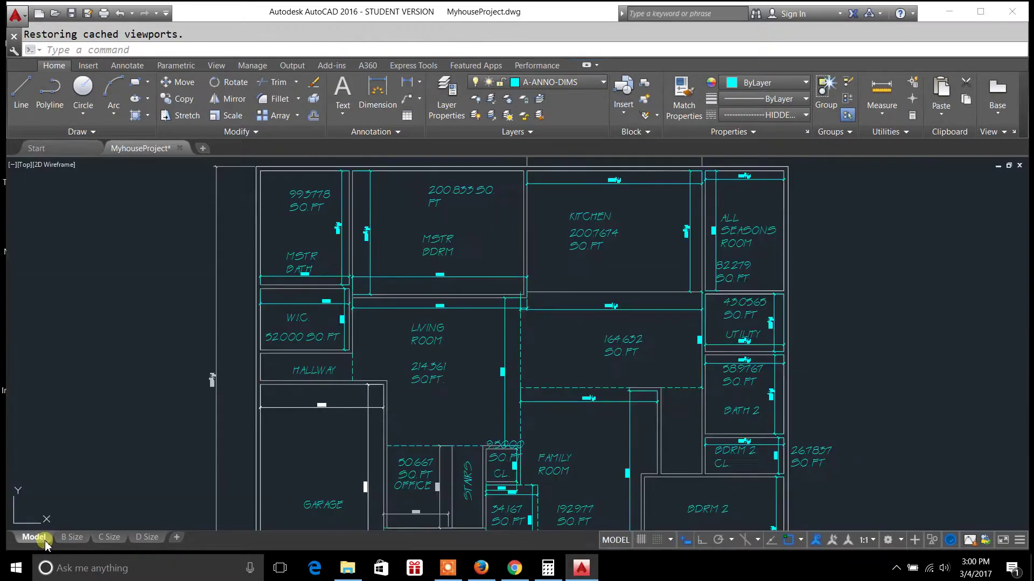
left_click(110, 537)
middle_click_drag(244, 403, 240, 396)
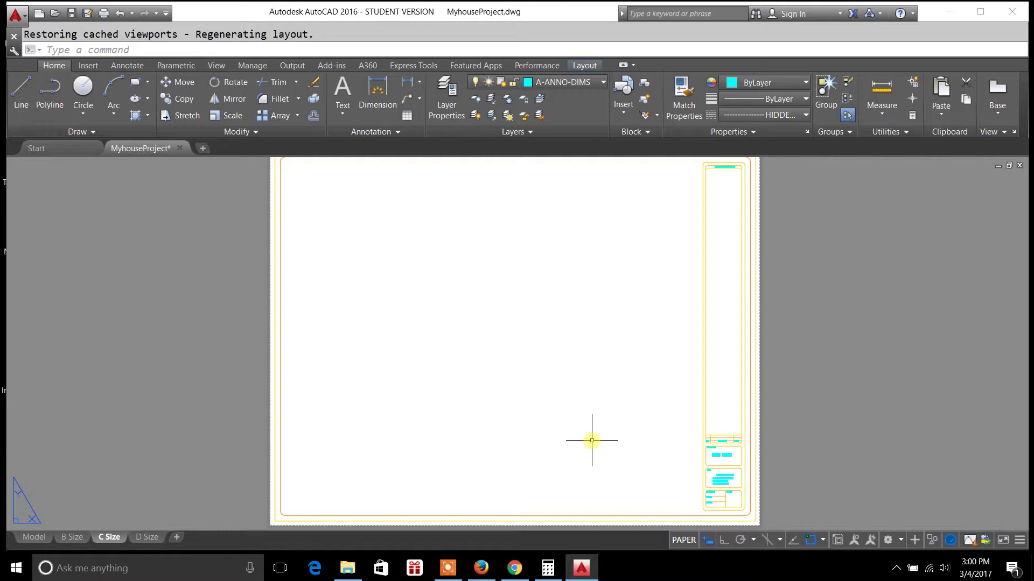
Step: Return to model space and cancel stray selection windows near the master bath
left_click(44, 538)
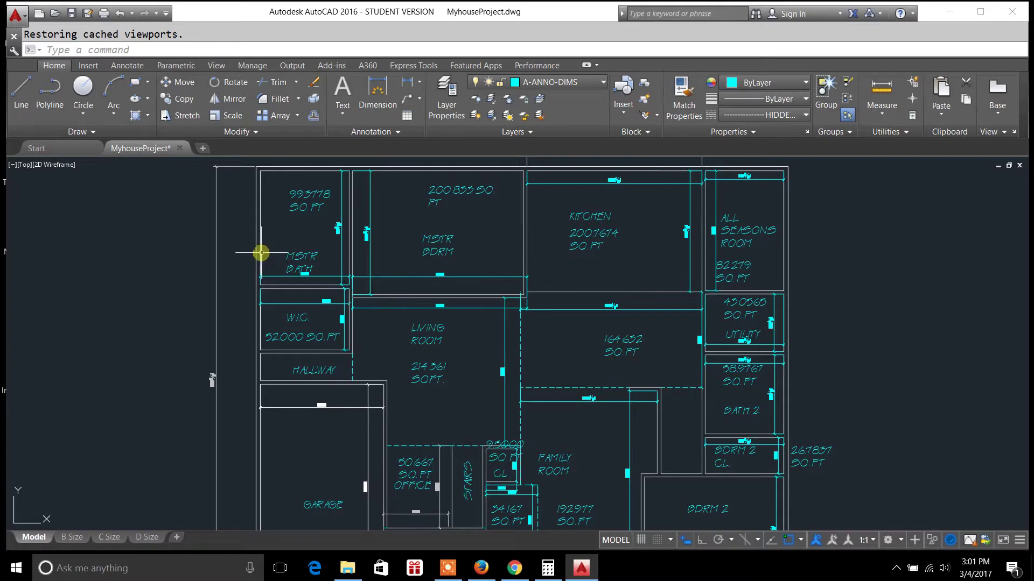
right_click(261, 252)
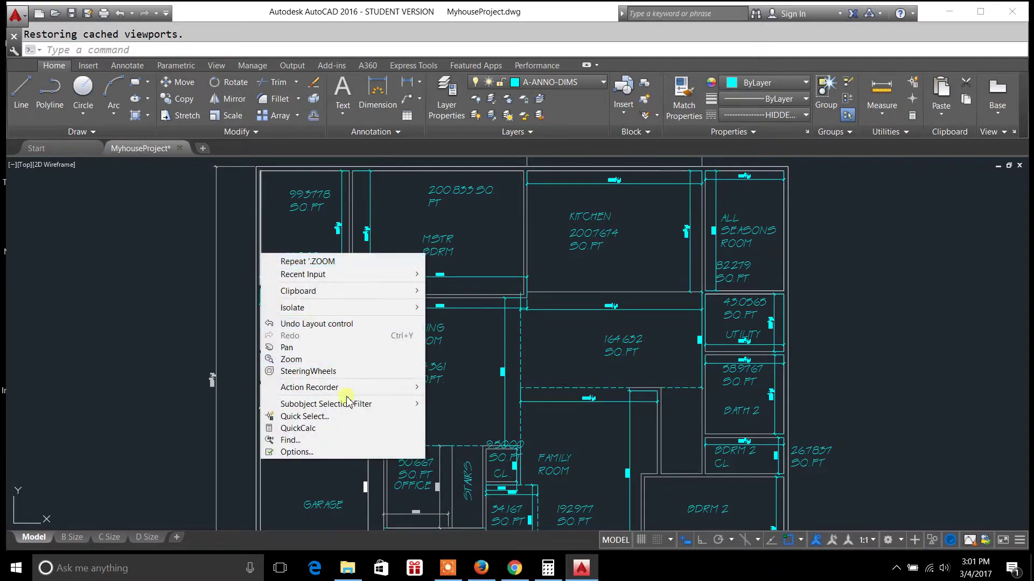
left_click(279, 239)
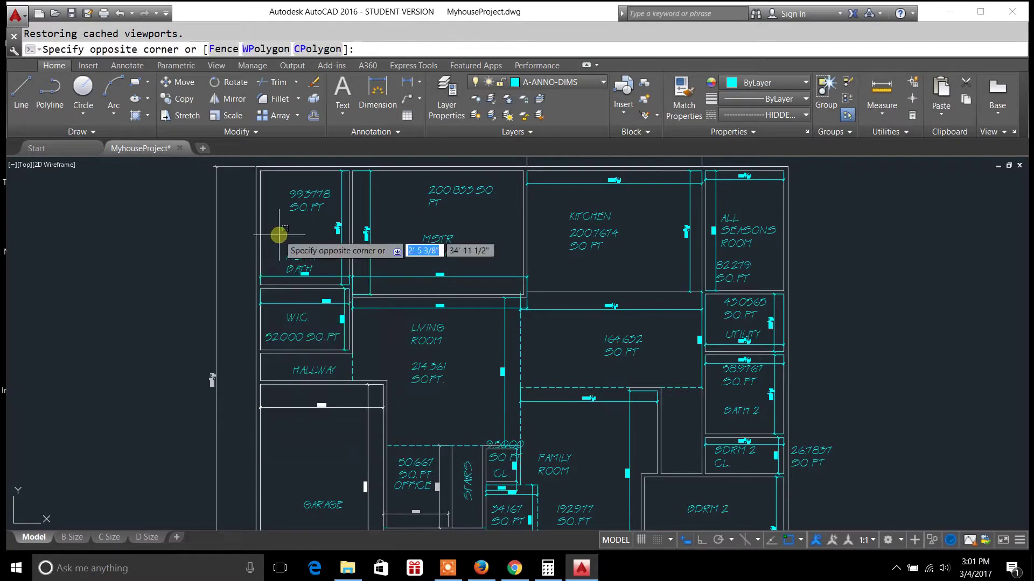
left_click(271, 241)
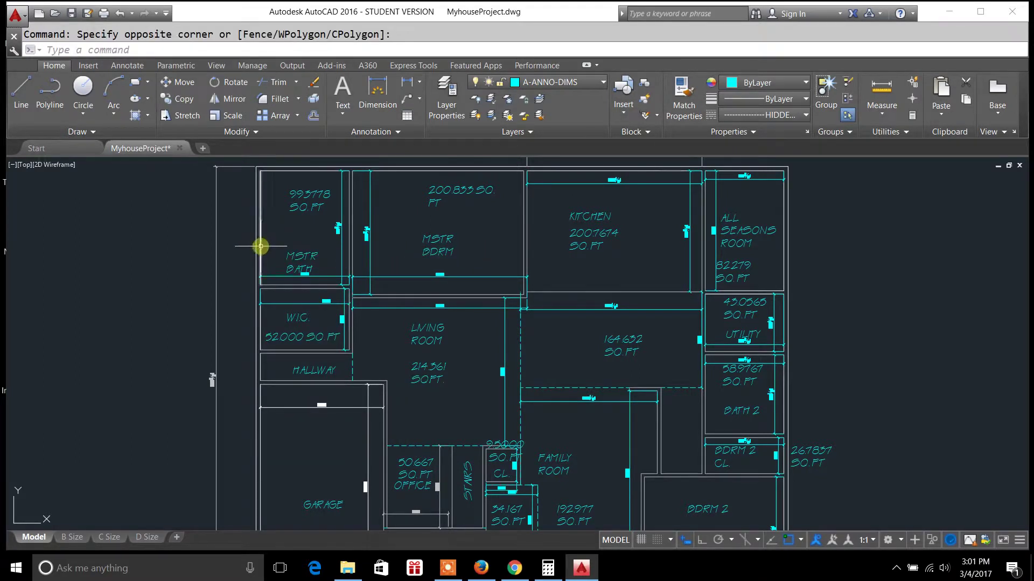
right_click(261, 247)
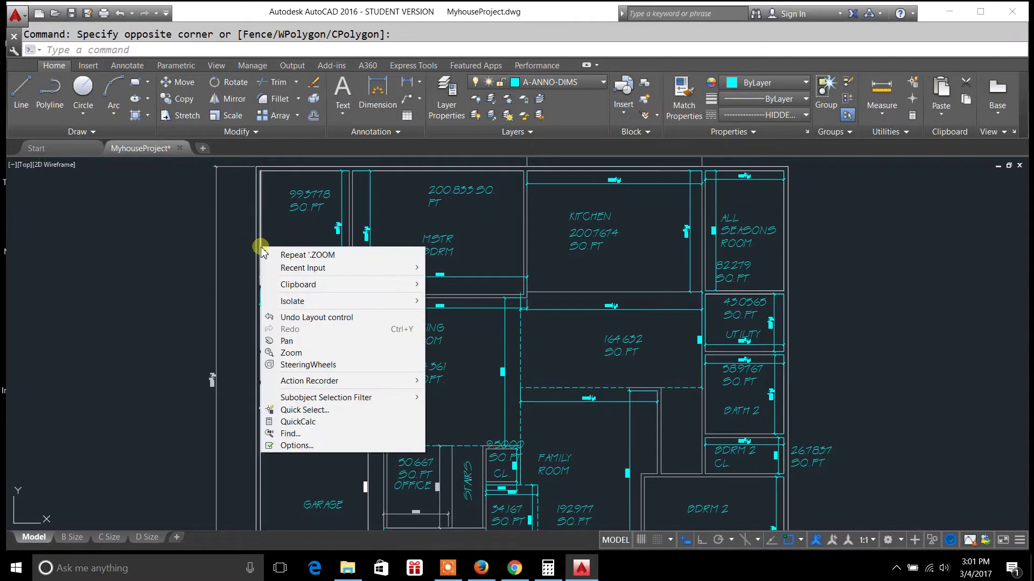
left_click(233, 243)
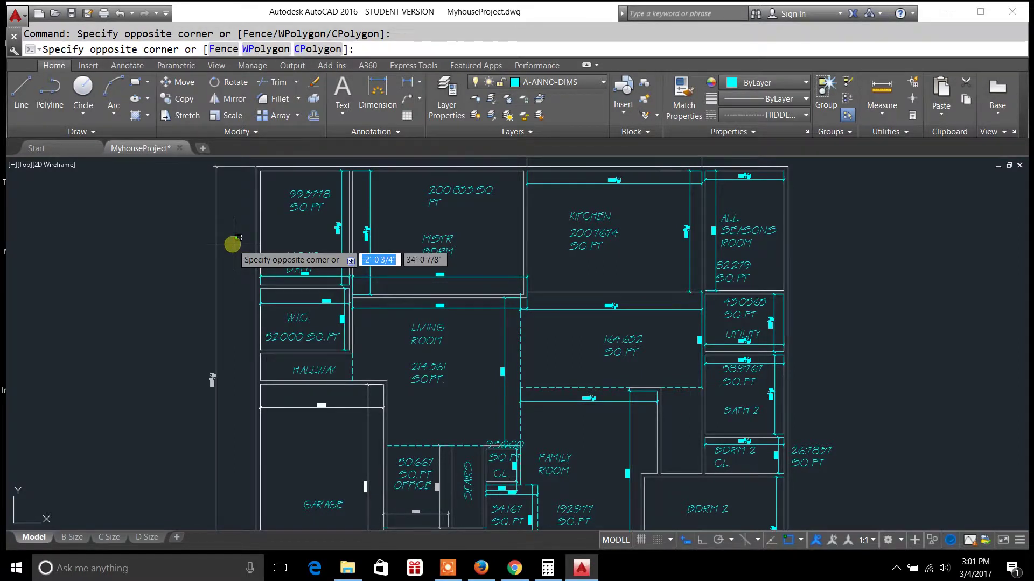
key("Escape")
Step: Select the master bath's vertical A-WALL-EXTR exterior wall line and bring up its shortcut menu
left_click(260, 243)
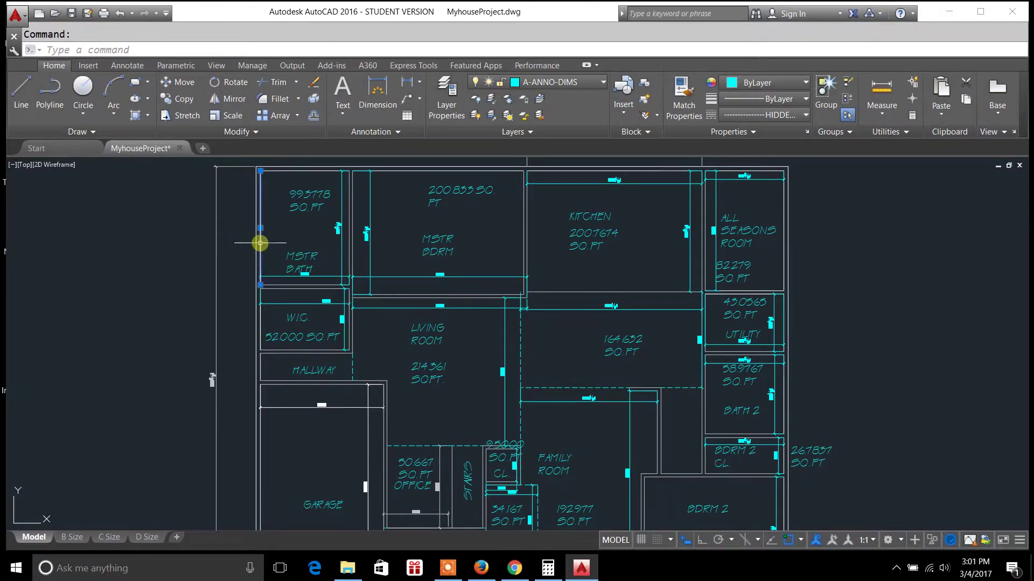
right_click(260, 243)
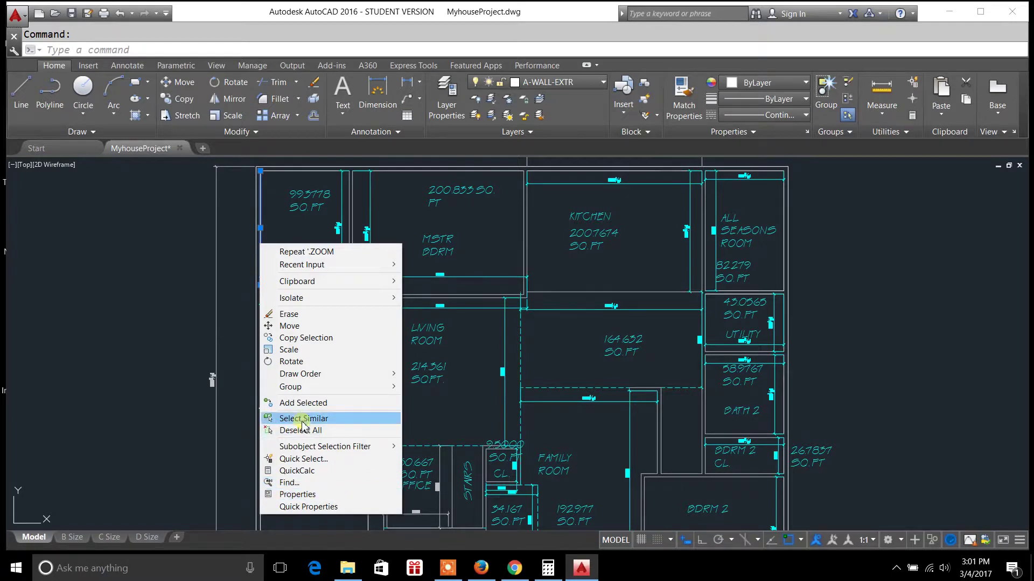
left_click(267, 223)
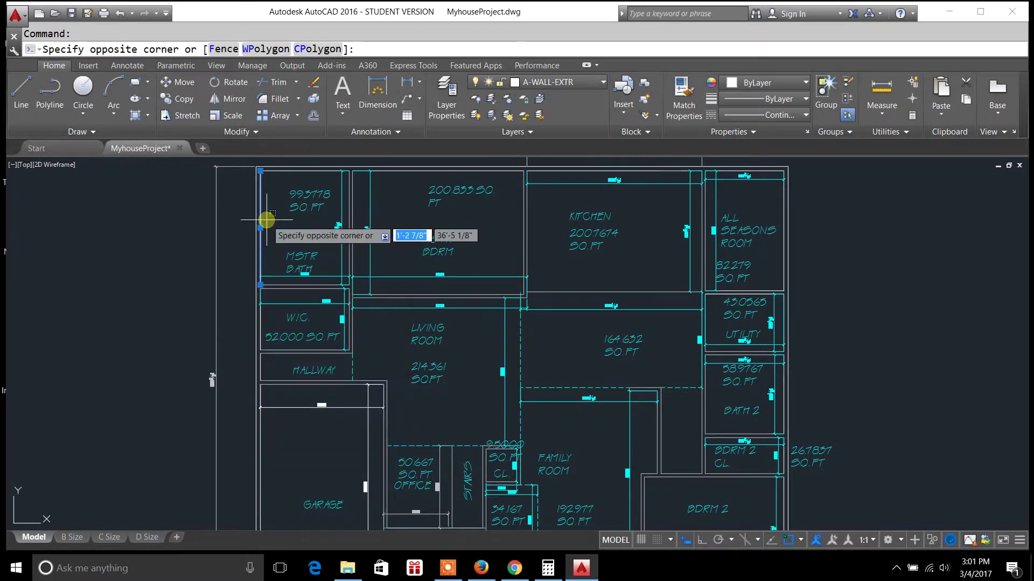
key("Escape")
key("Escape")
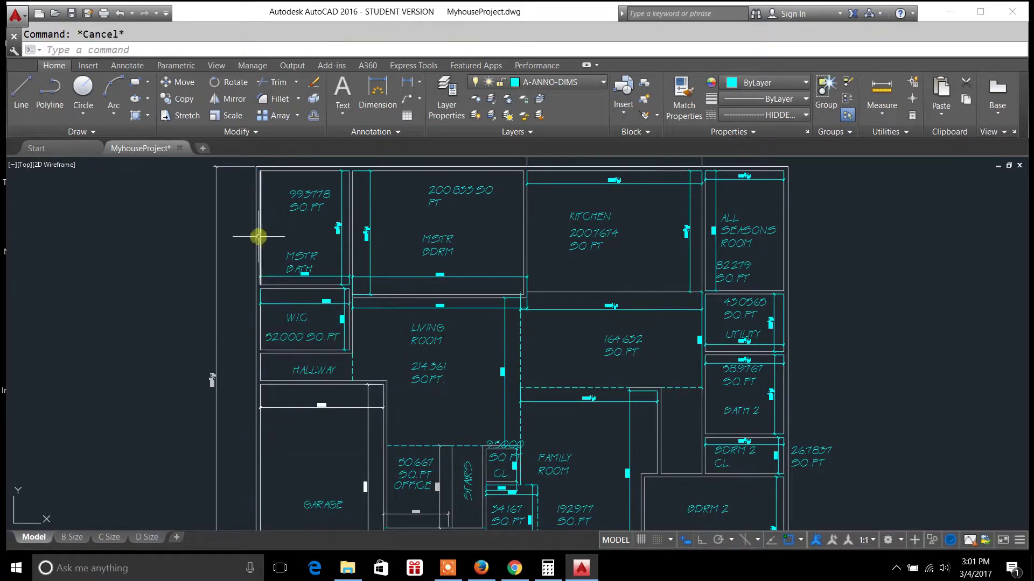
left_click(260, 236)
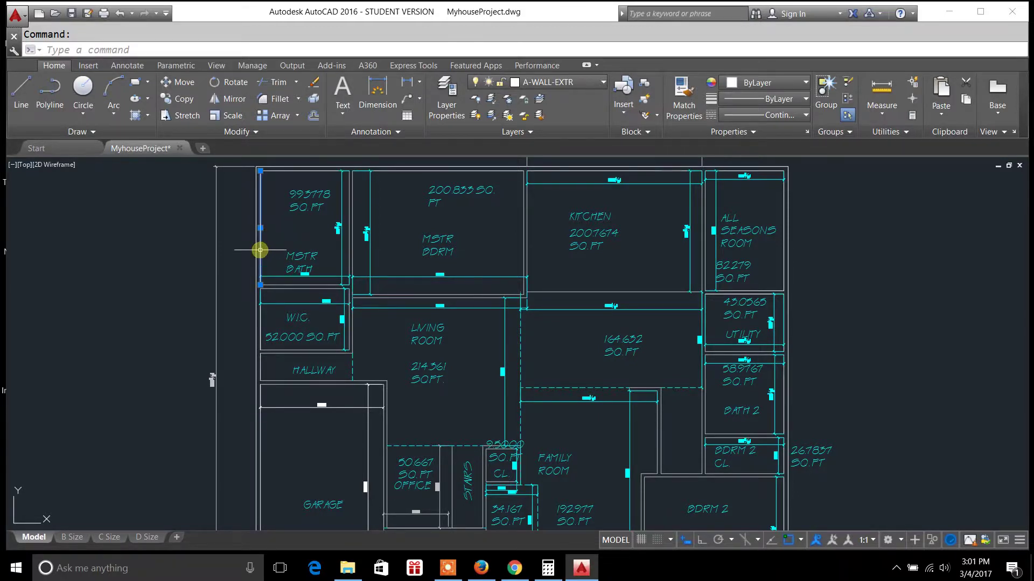
right_click(260, 250)
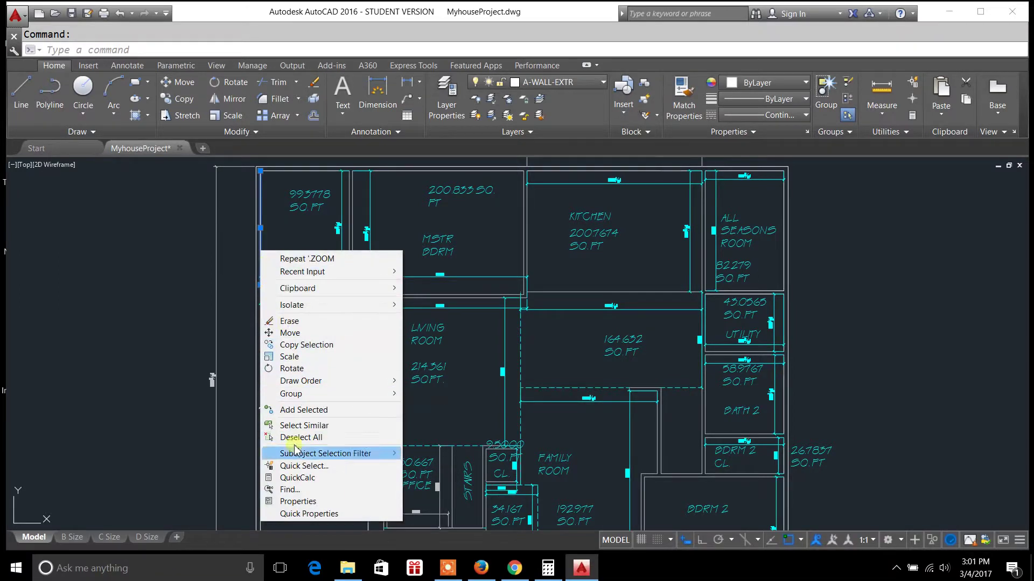
Step: Open the wall line's properties and keep its lineweight ByLayer
left_click(298, 501)
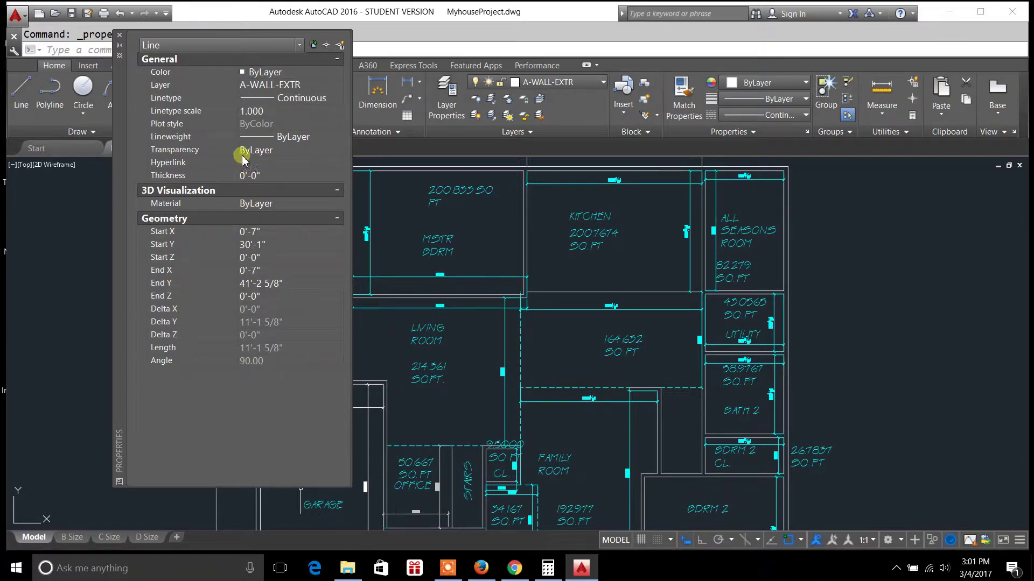
left_click(271, 136)
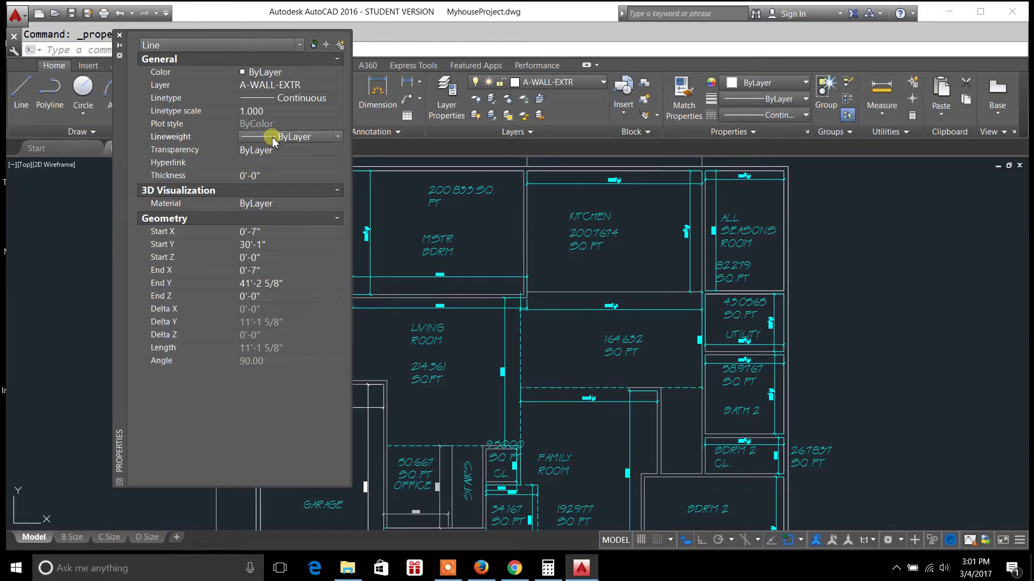
left_click(338, 138)
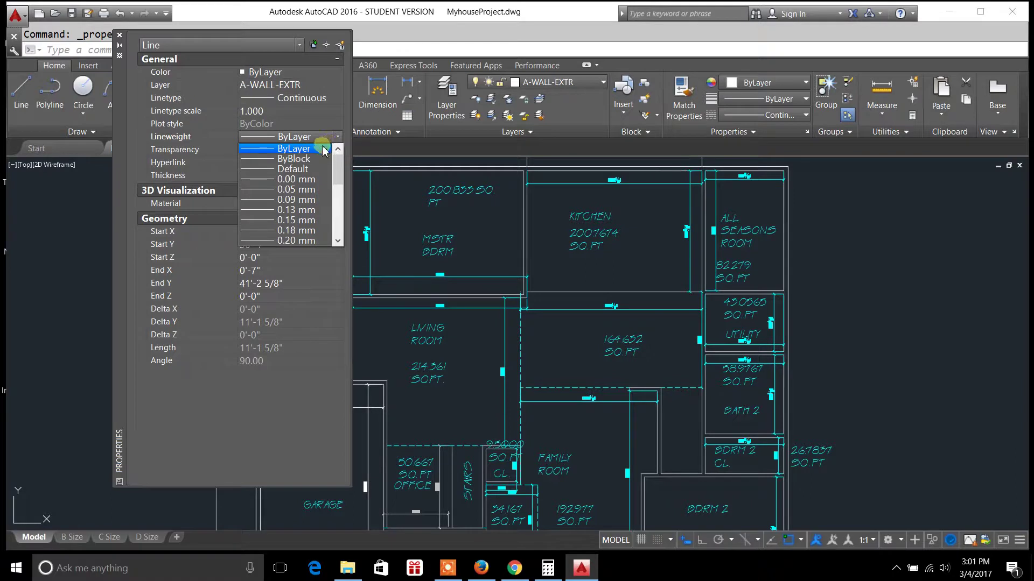
left_click(294, 150)
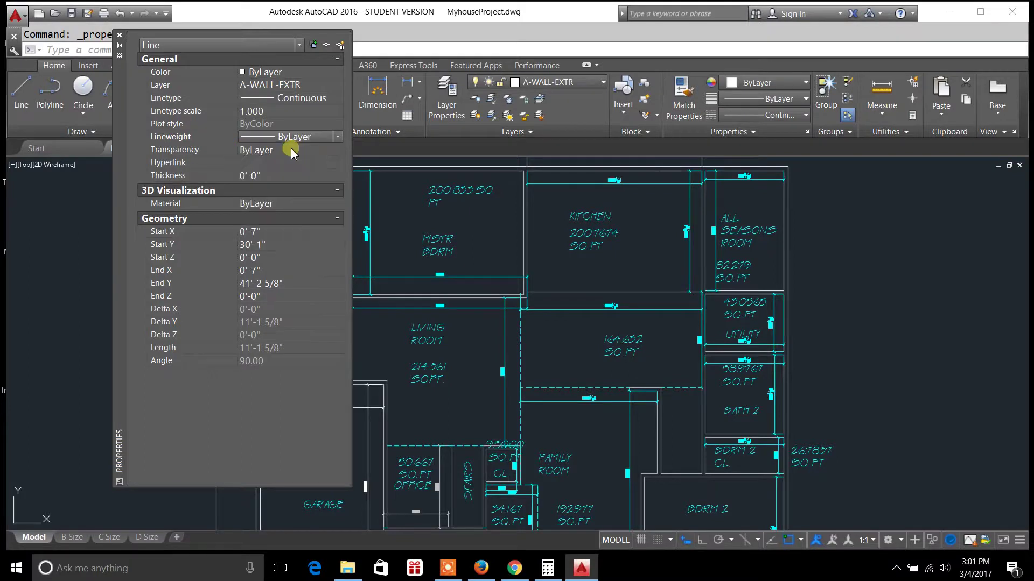
Step: Keep linetype scale 1.000 and Continuous linetype, then close properties and pan to the garage
left_click(273, 111)
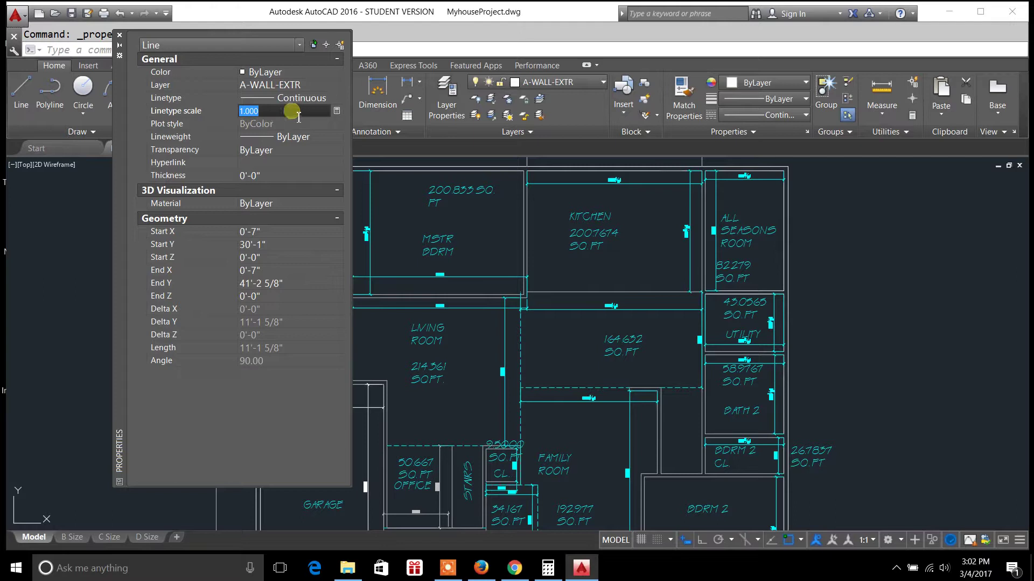
left_click(297, 98)
left_click(338, 101)
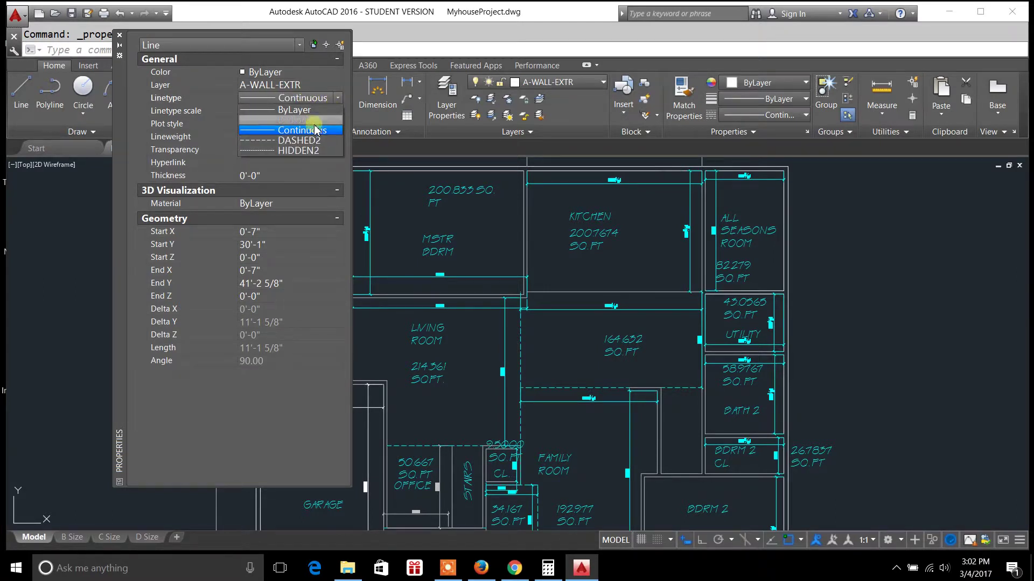
left_click(311, 131)
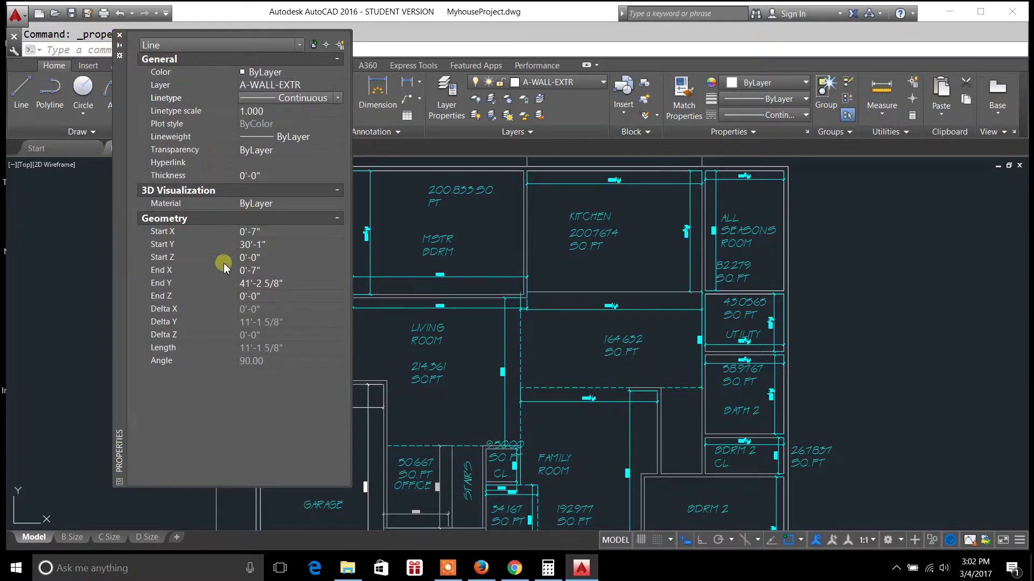
left_click(119, 35)
mouse_move(842, 363)
middle_mouse_down()
mouse_move(690, 301)
mouse_move(680, 269)
middle_mouse_up()
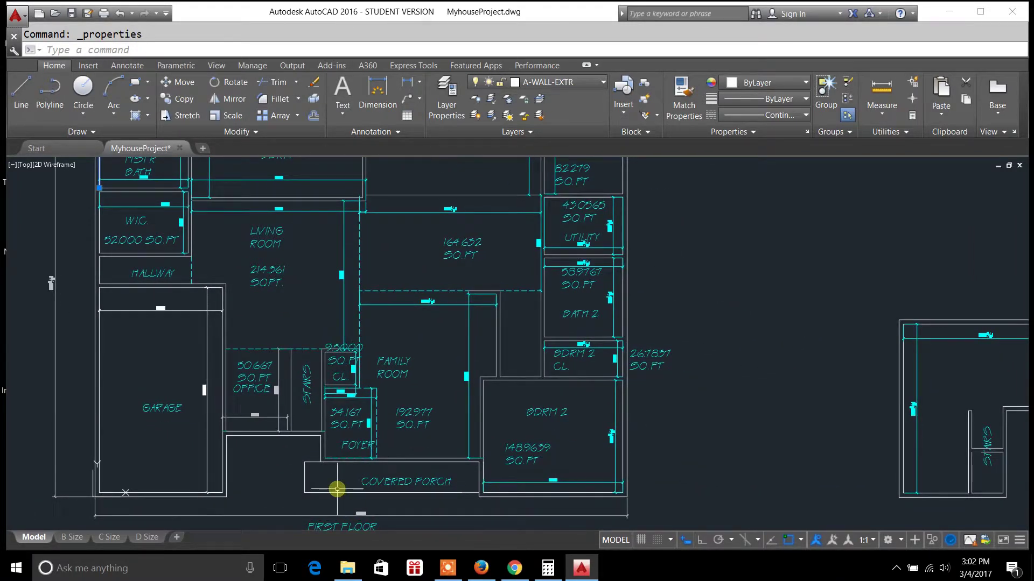
Step: Zoom to the stair room, review the STAIRS text's properties, then close them
key("Escape")
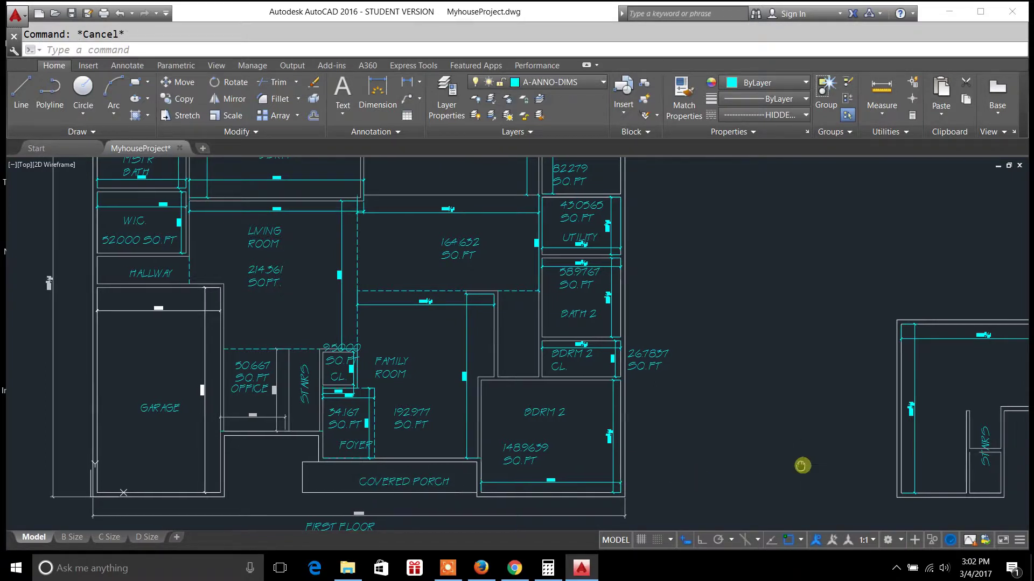
middle_click_drag(800, 464, 612, 416)
scroll(798, 397, "up", 2)
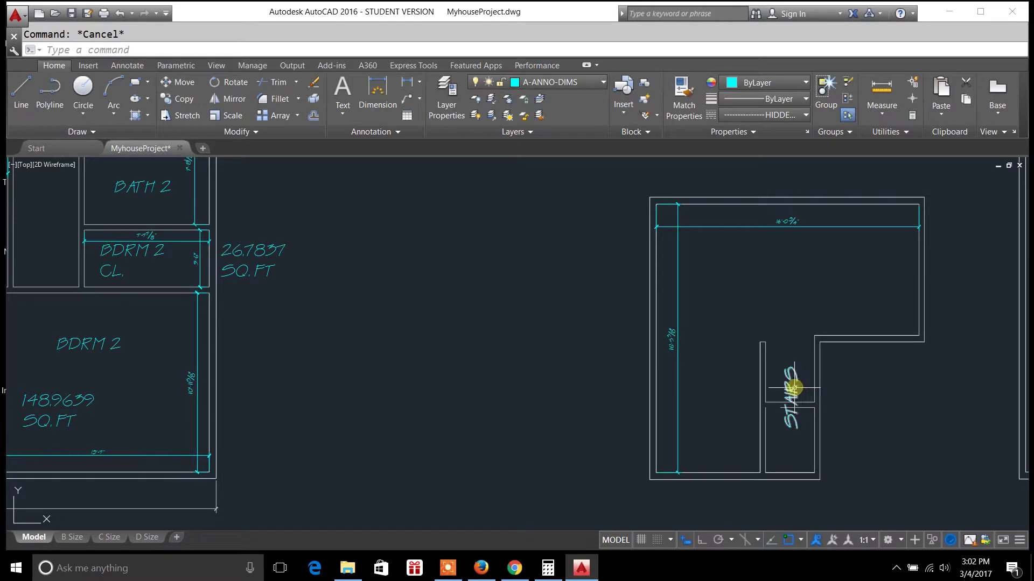
left_click(806, 385)
right_click(794, 386)
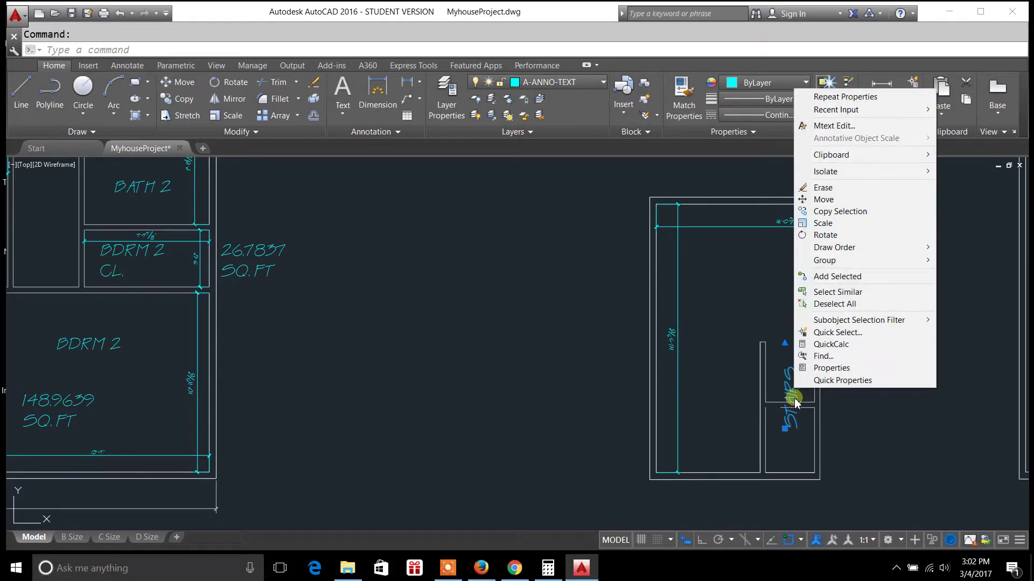
left_click(831, 368)
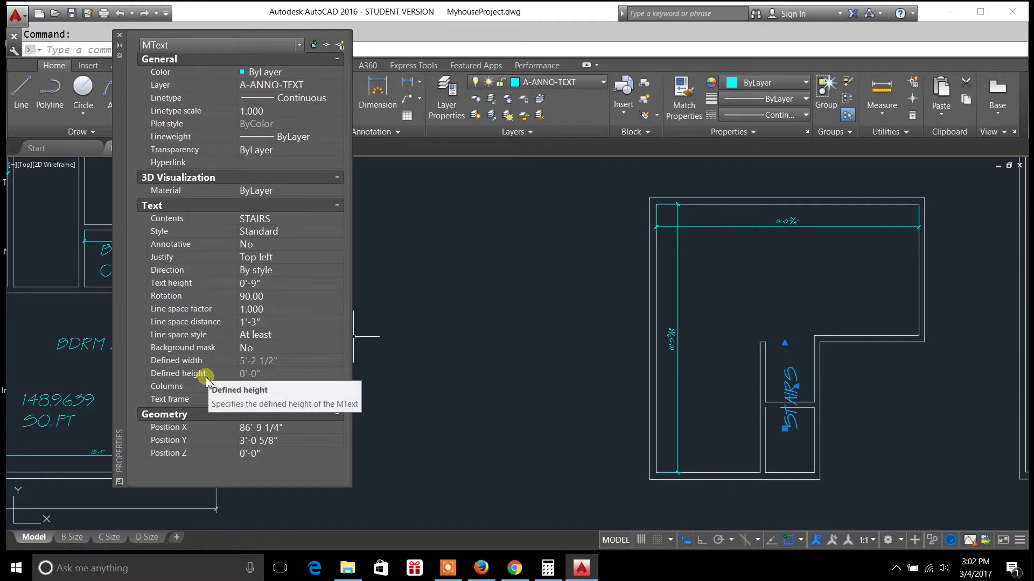
left_click(119, 35)
Step: Open the left-wall vertical dimension's properties and check its style list, keeping My Style half inch
left_click(678, 308)
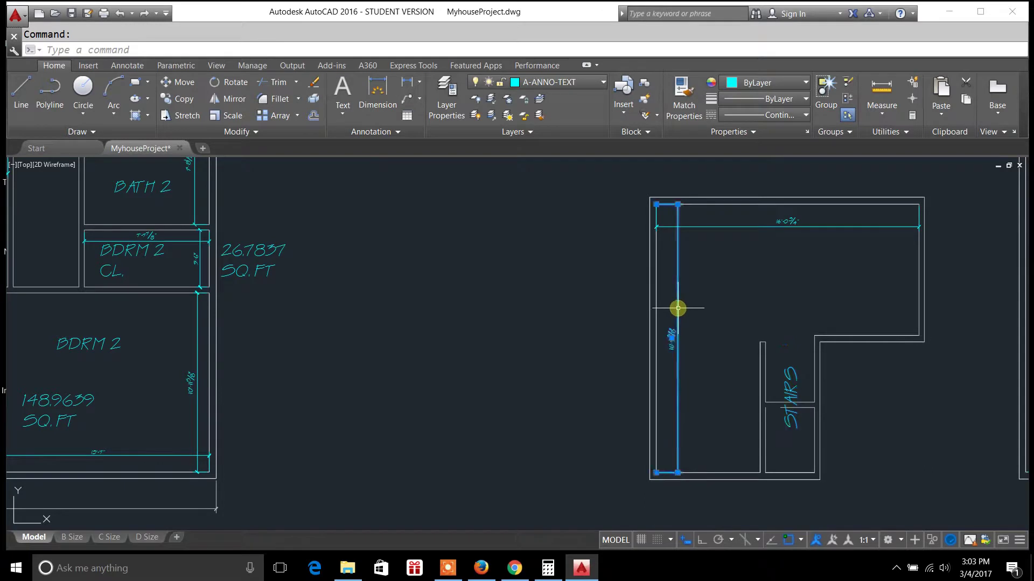
right_click(678, 308)
left_click(720, 529)
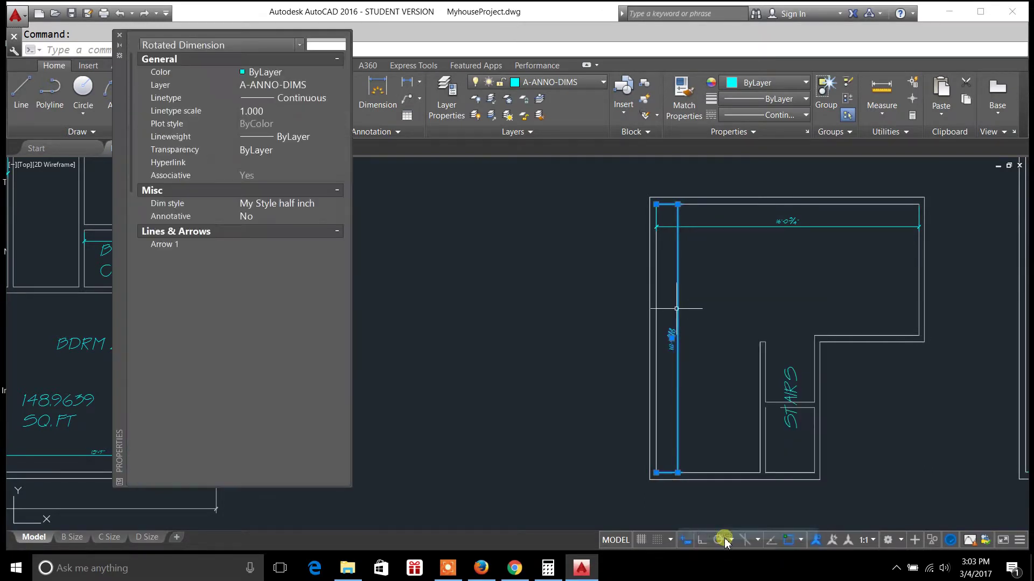
scroll(234, 312, "down", 3)
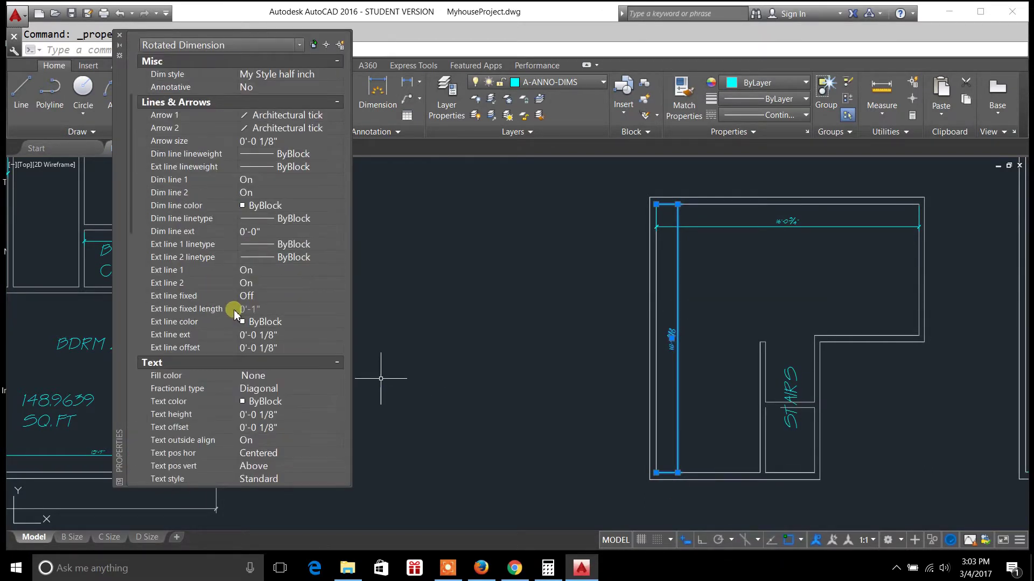
scroll(234, 312, "up", 3)
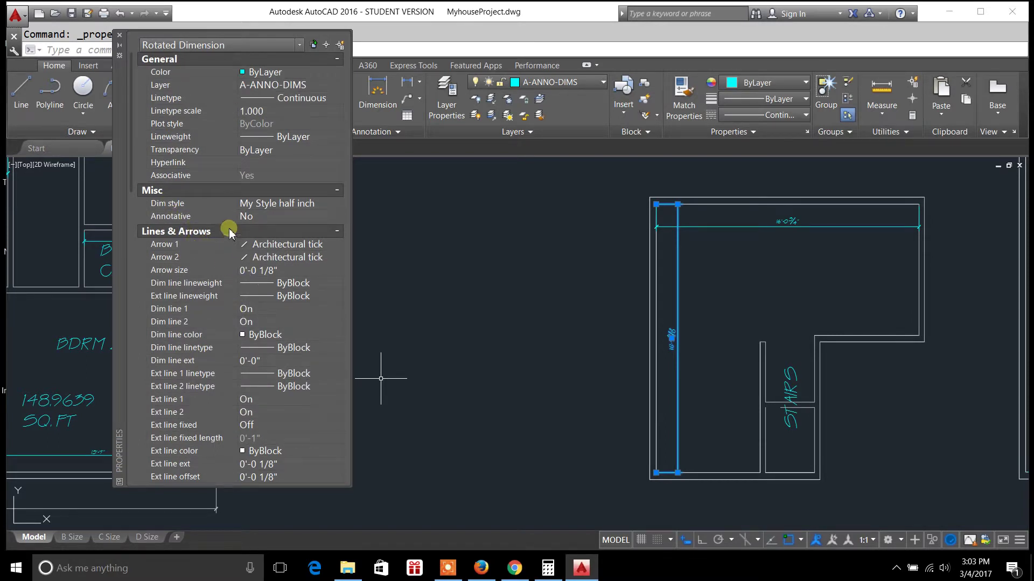
left_click(337, 205)
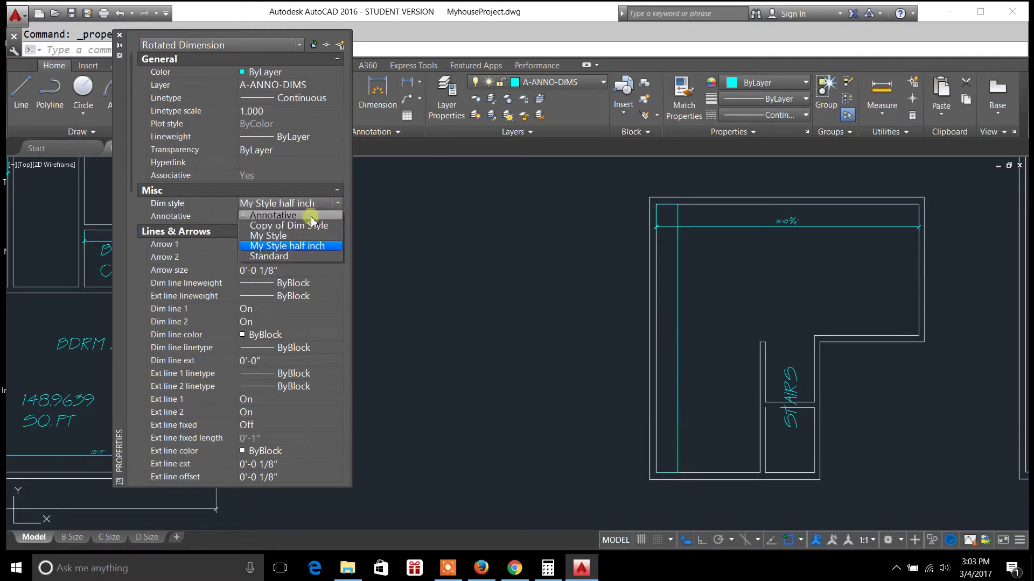
left_click(311, 247)
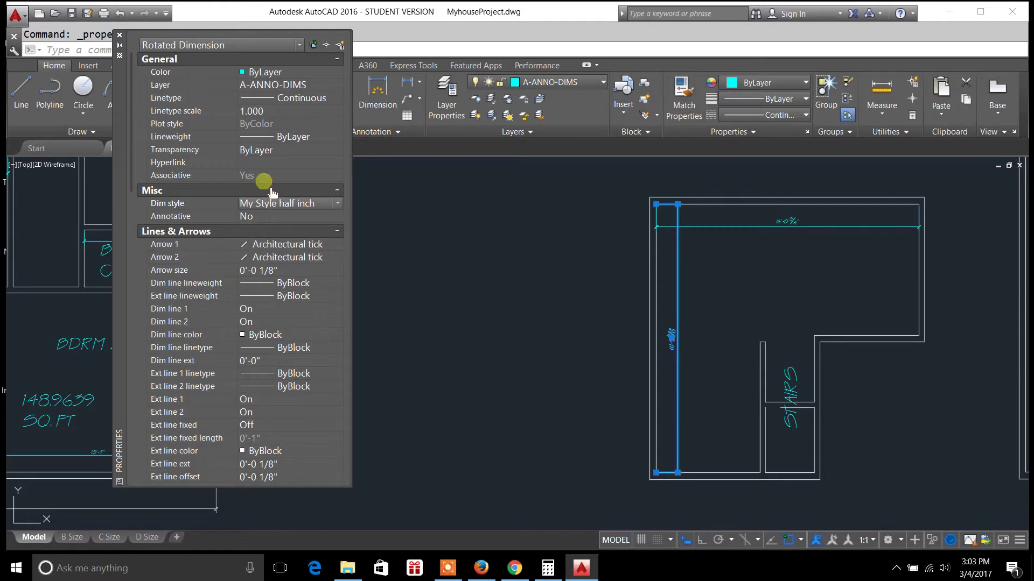
Step: Browse the dimension's settings and set its Dim style to Copy of Dim Style
scroll(272, 192, "down", 5)
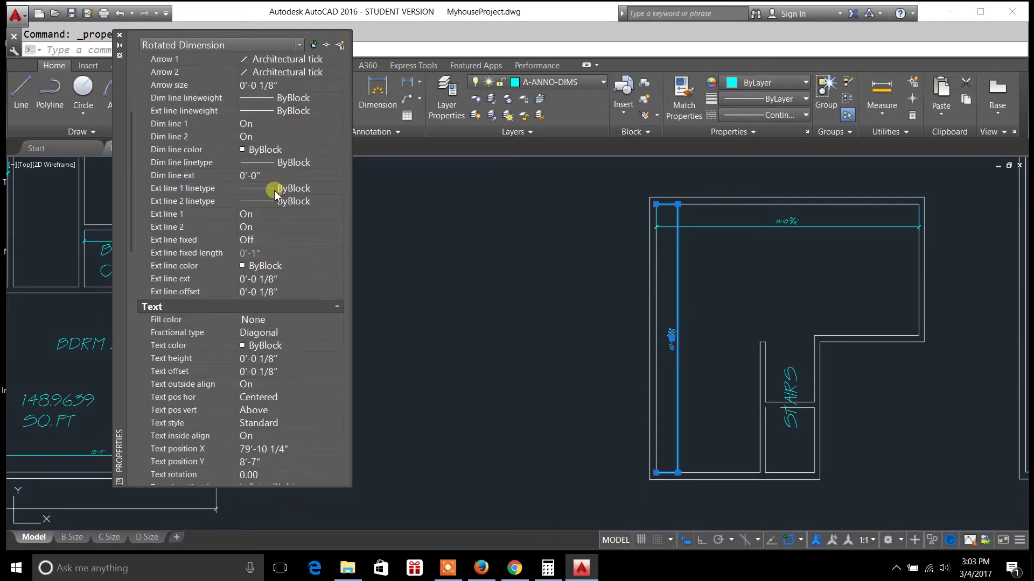
scroll(268, 249, "up", 1)
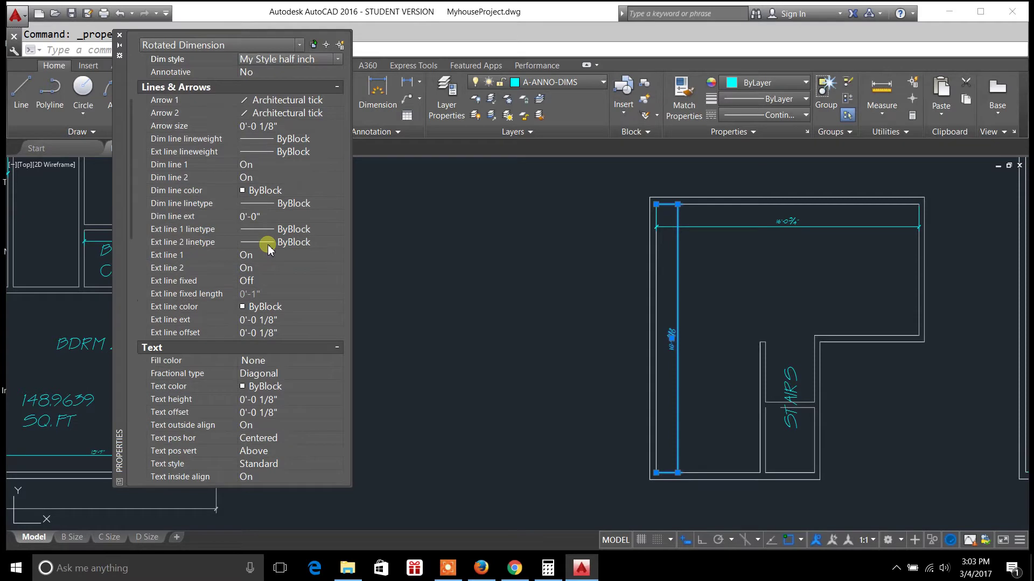
scroll(269, 249, "down", 1)
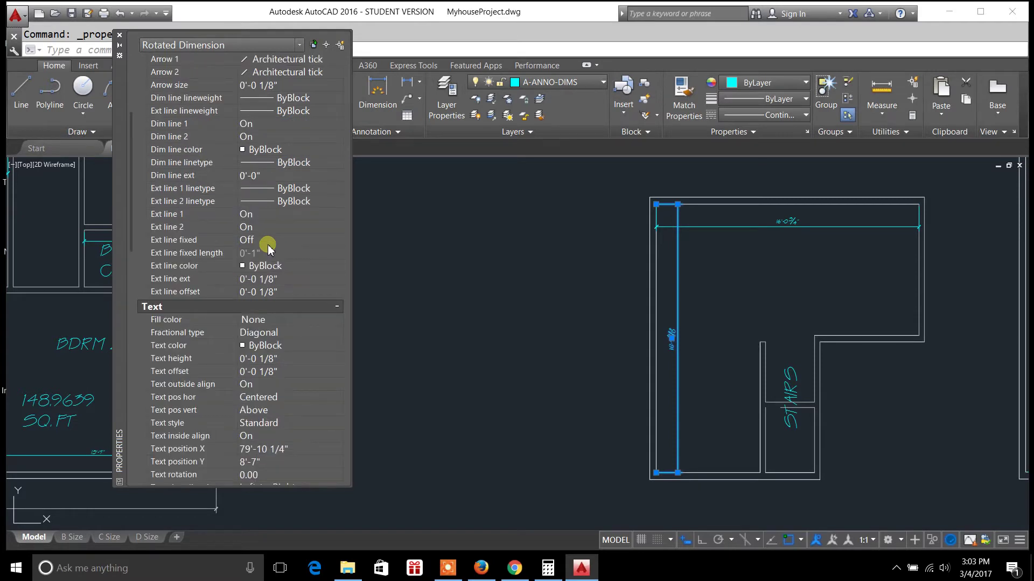
scroll(268, 248, "down", 2)
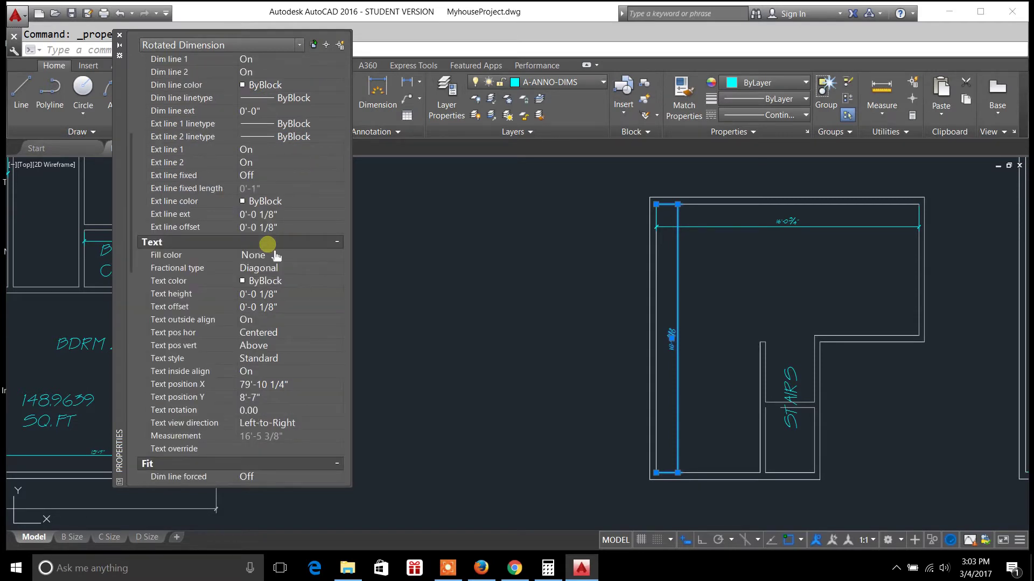
scroll(272, 253, "up", 3)
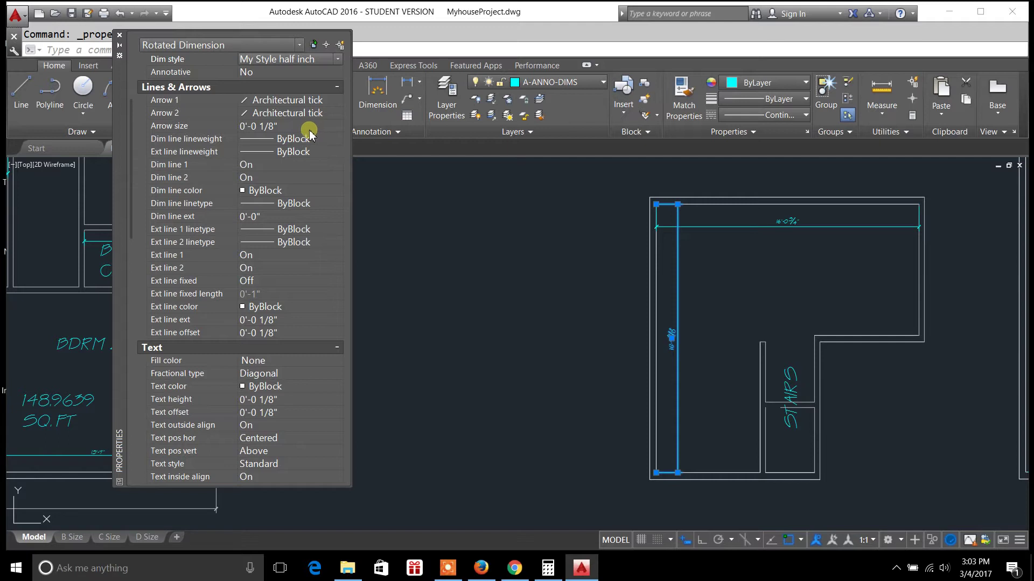
scroll(297, 215, "down", 5)
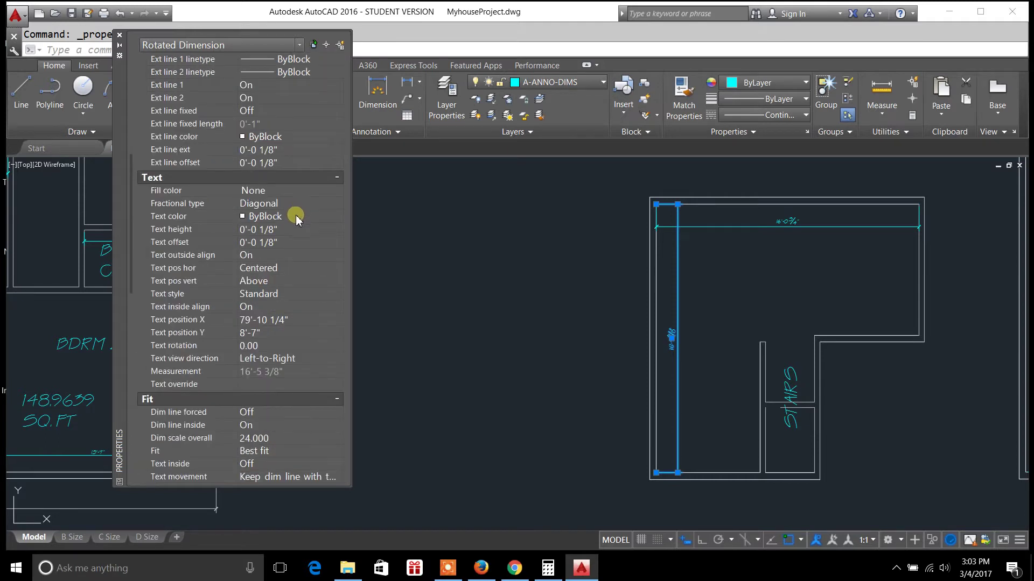
scroll(298, 226, "down", 3)
scroll(298, 227, "down", 8)
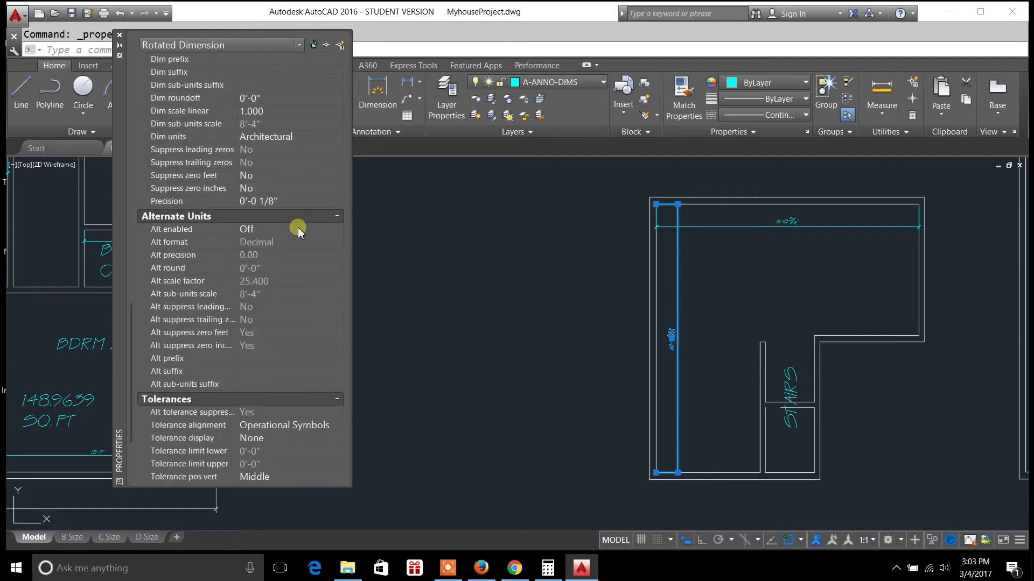
scroll(289, 206, "down", 3)
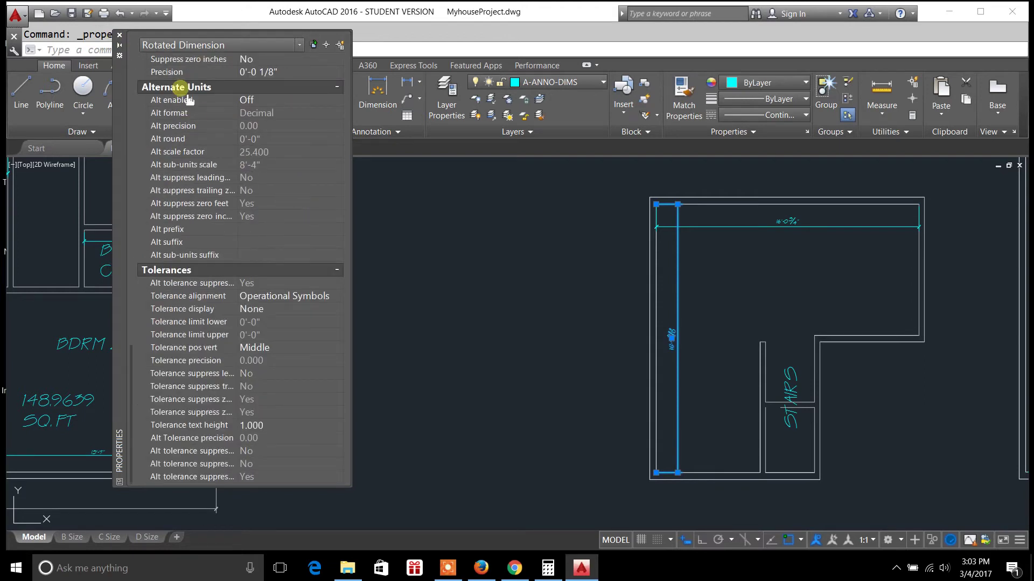
scroll(274, 188, "up", 1)
scroll(269, 194, "up", 10)
left_click(272, 189)
scroll(272, 190, "up", 2)
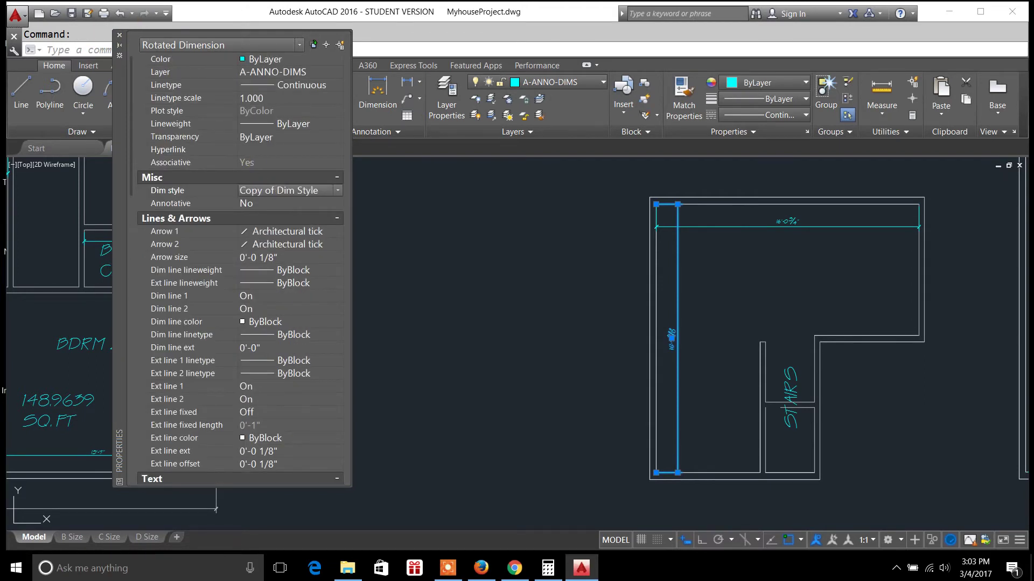
Step: Close the dimension's properties, deselect it, and switch to the C Size layout
left_click(118, 35)
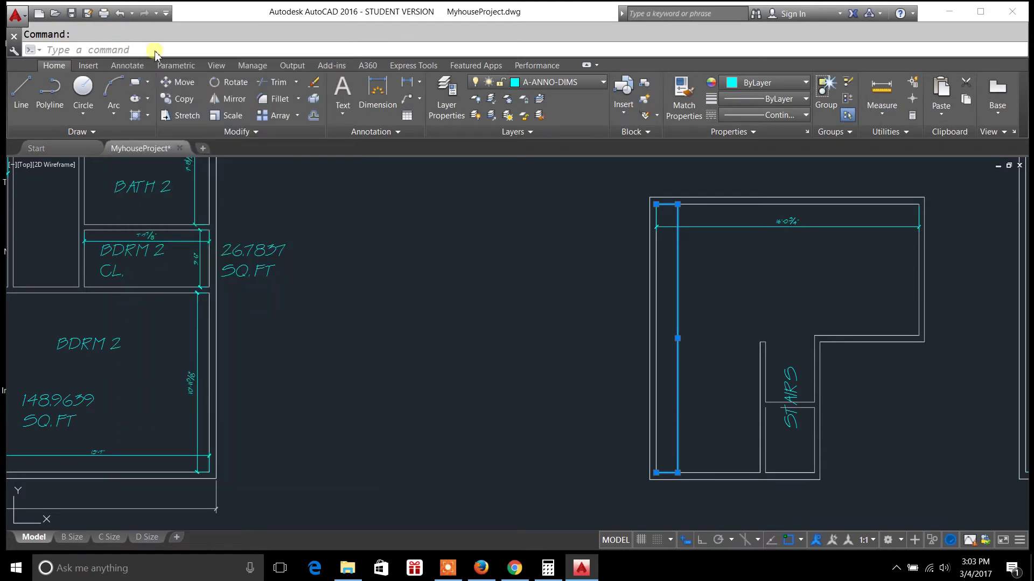
key("Escape")
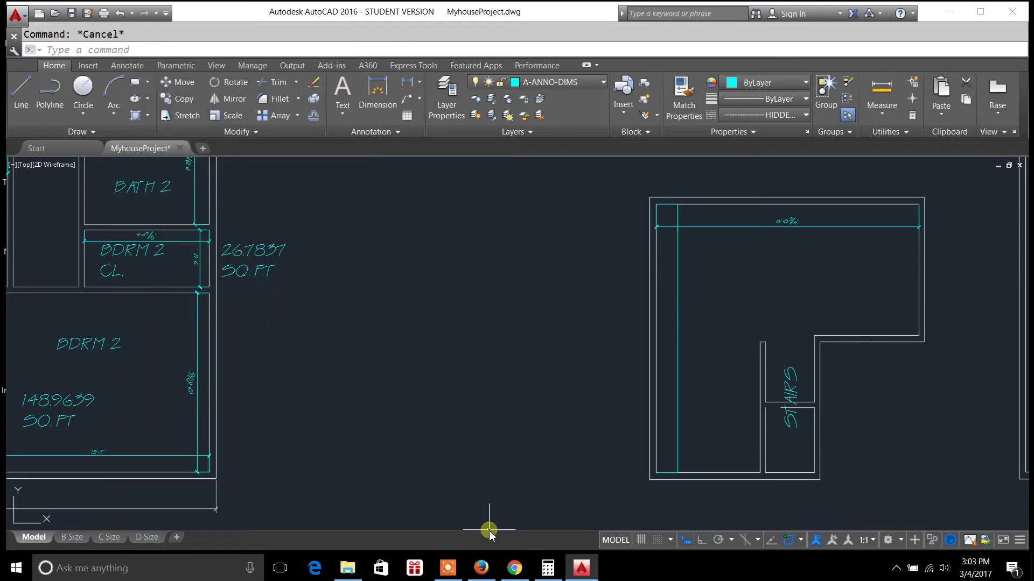
left_click(109, 538)
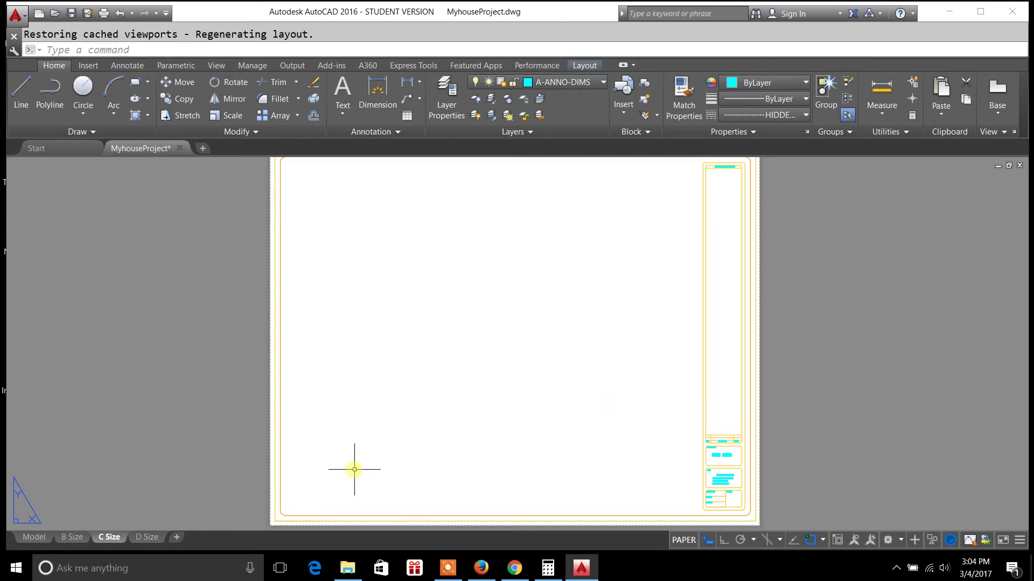
Step: Return to model space and check the Linetype dropdown, leaving HIDDEN2 set
left_click(34, 537)
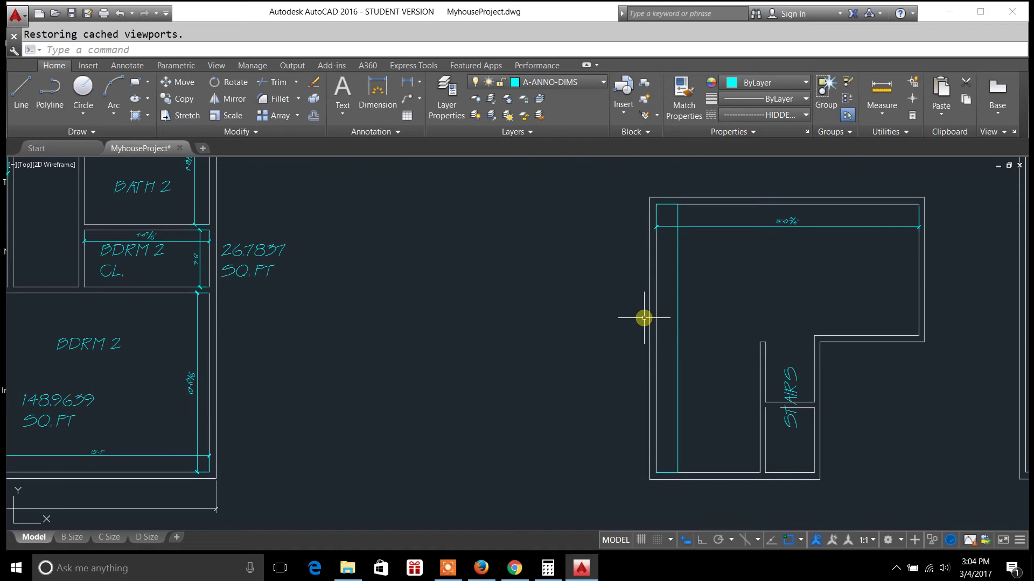
left_click(805, 115)
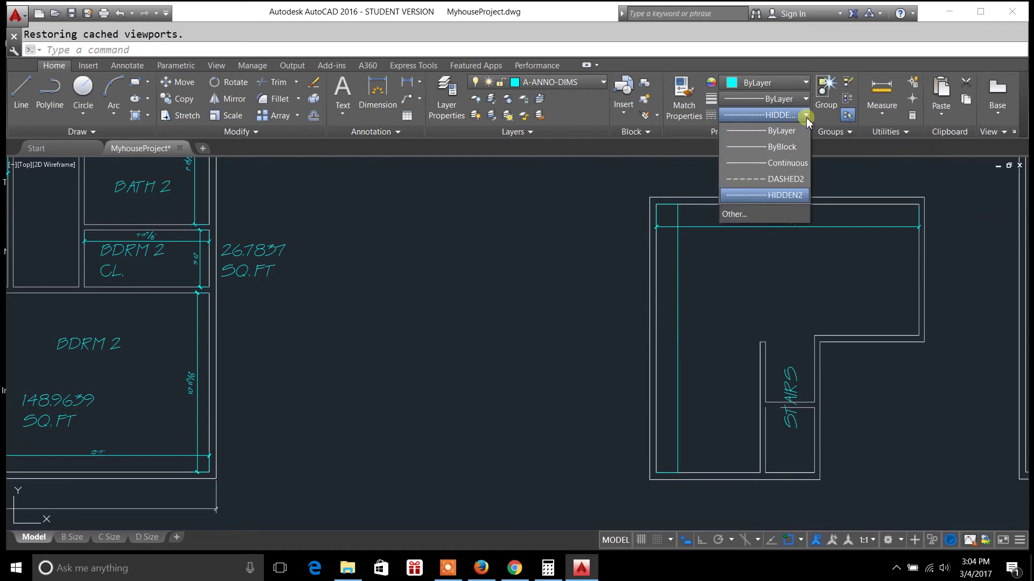
left_click(806, 118)
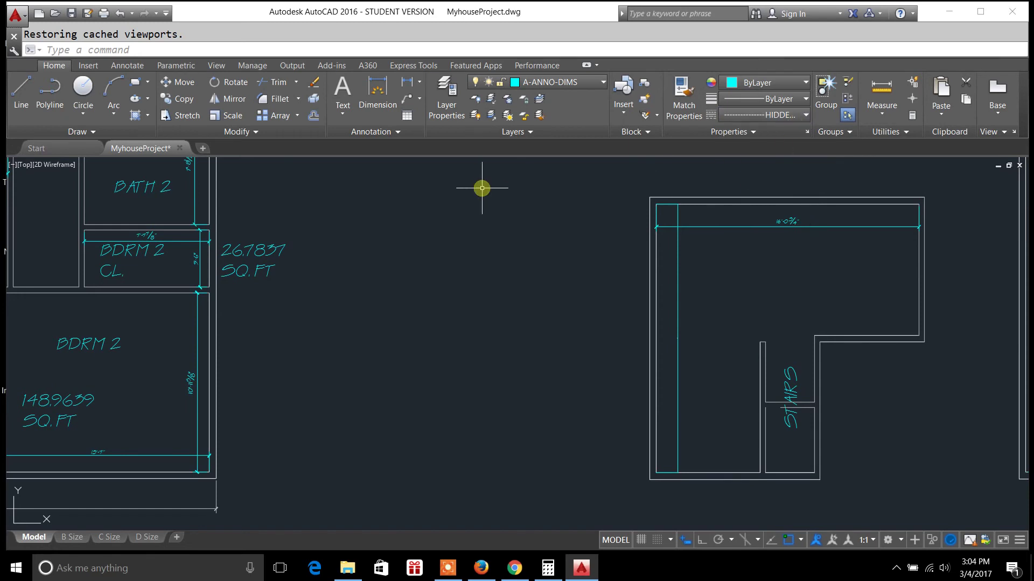